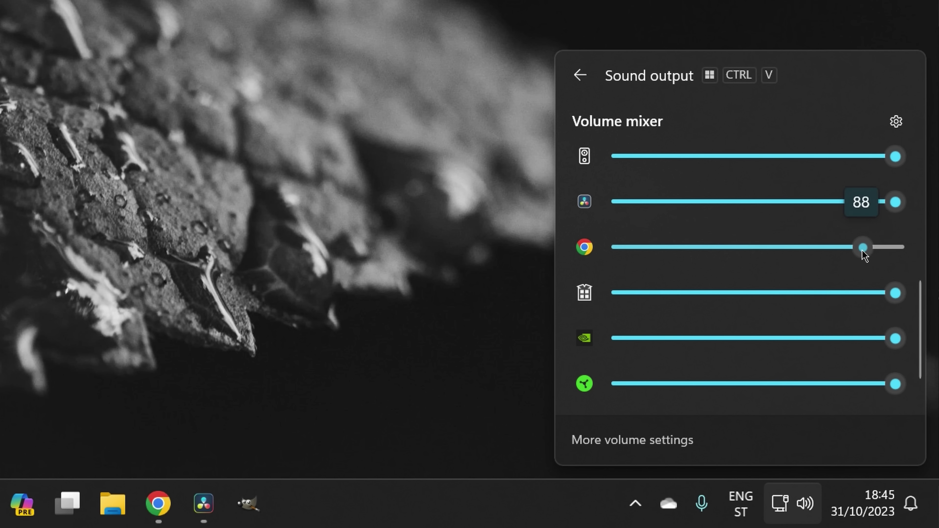
Lower Chrome's mixer volume from 88 to 49 and raise the Photos background blur past 50.
{"action": "left_click_drag", "start_coordinate": [862, 248], "coordinate": [757, 248]}
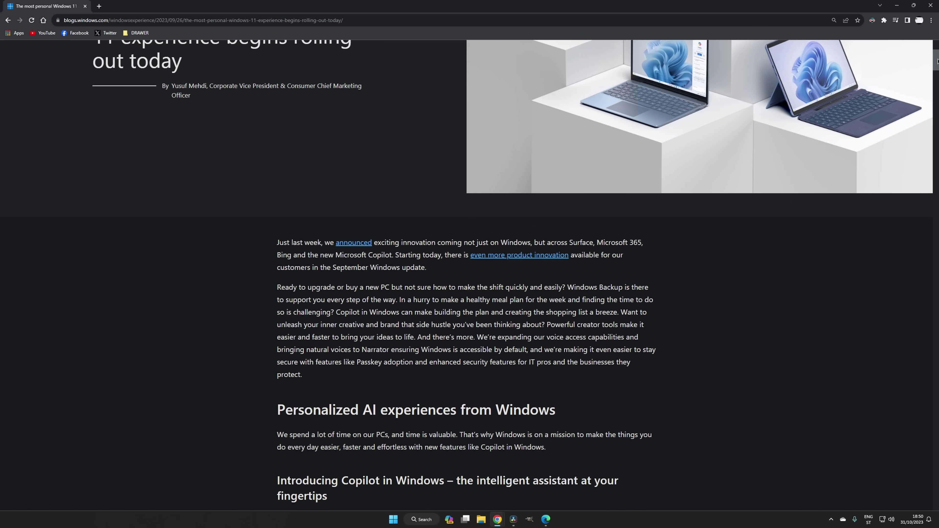
{"action": "scroll", "coordinate": [938, 62], "scroll_direction": "down", "scroll_amount": 6}
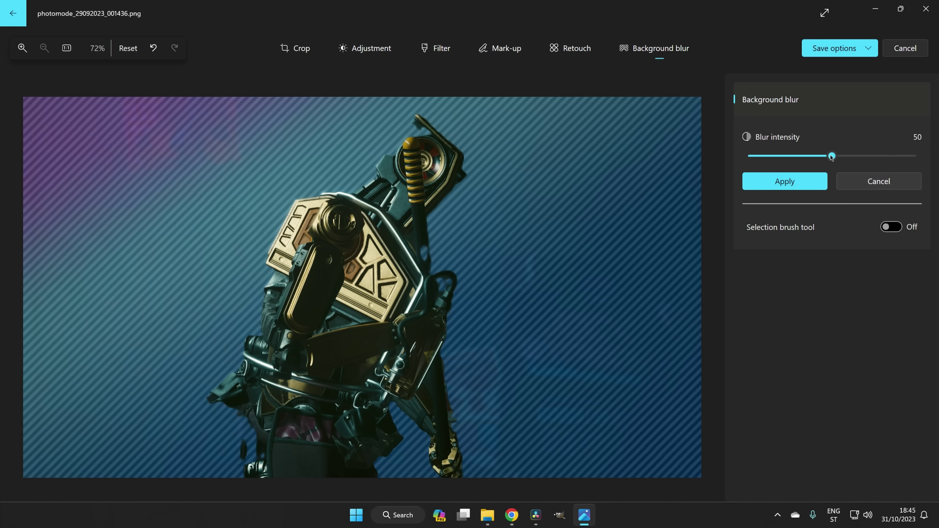
{"action": "left_click_drag", "start_coordinate": [832, 156], "coordinate": [846, 156]}
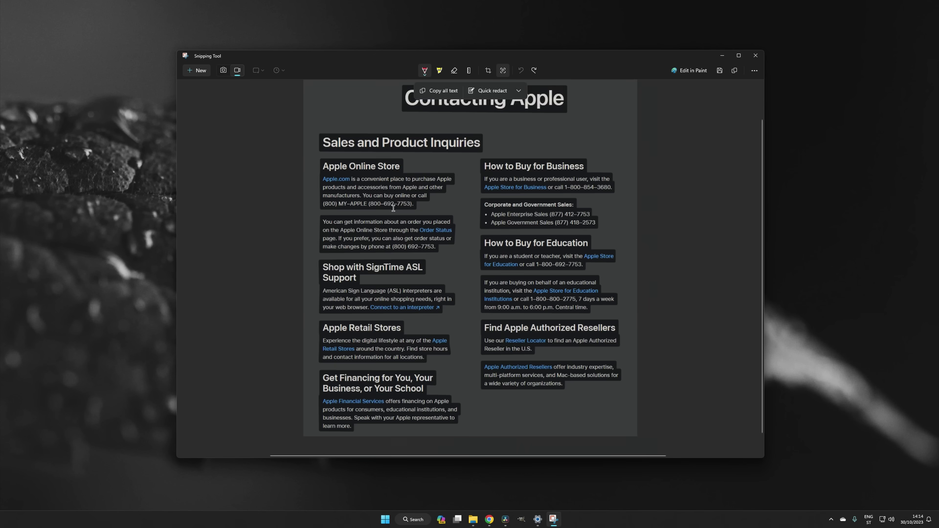
{"action": "scroll", "coordinate": [393, 208], "scroll_direction": "up", "scroll_amount": 4}
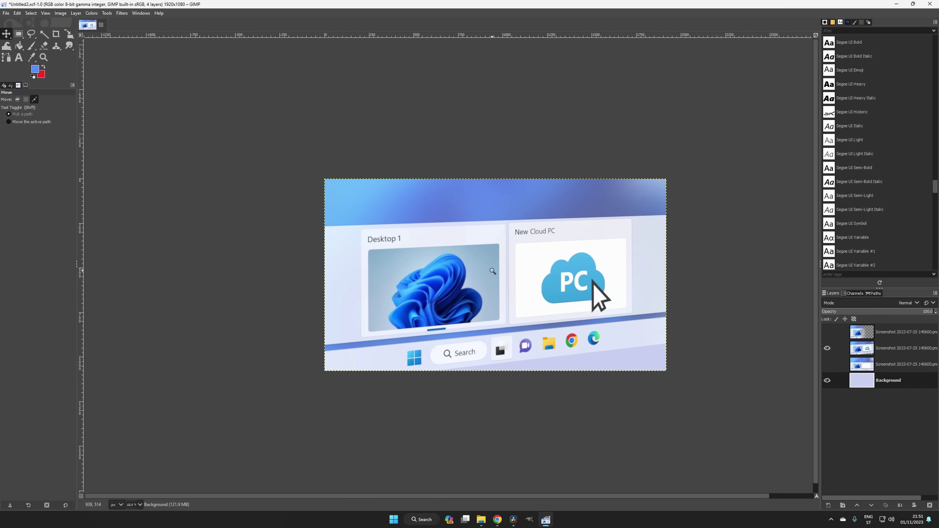
{"action": "scroll", "coordinate": [478, 272], "scroll_direction": "up", "scroll_amount": 3}
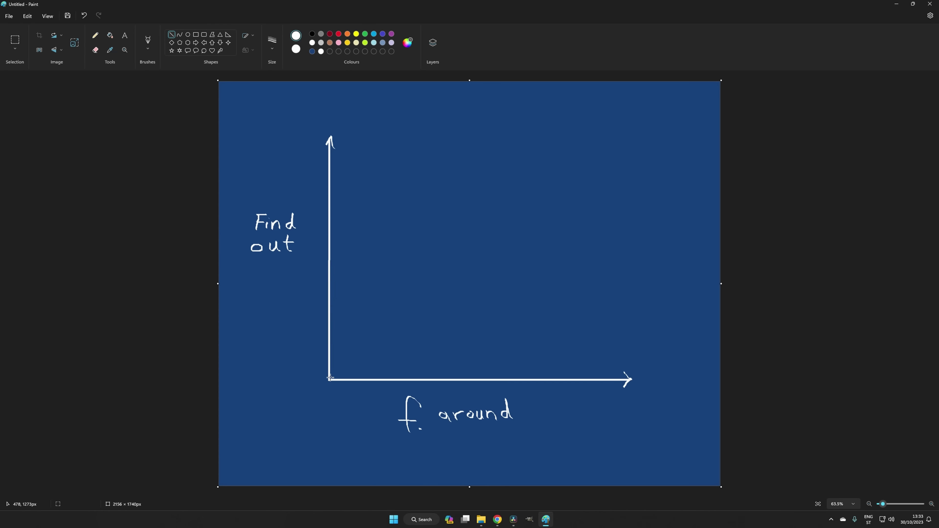
Zoom in and draw a straight Line from the graph origin rising up to the right.
{"action": "left_click_drag", "start_coordinate": [398, 334], "coordinate": [617, 162]}
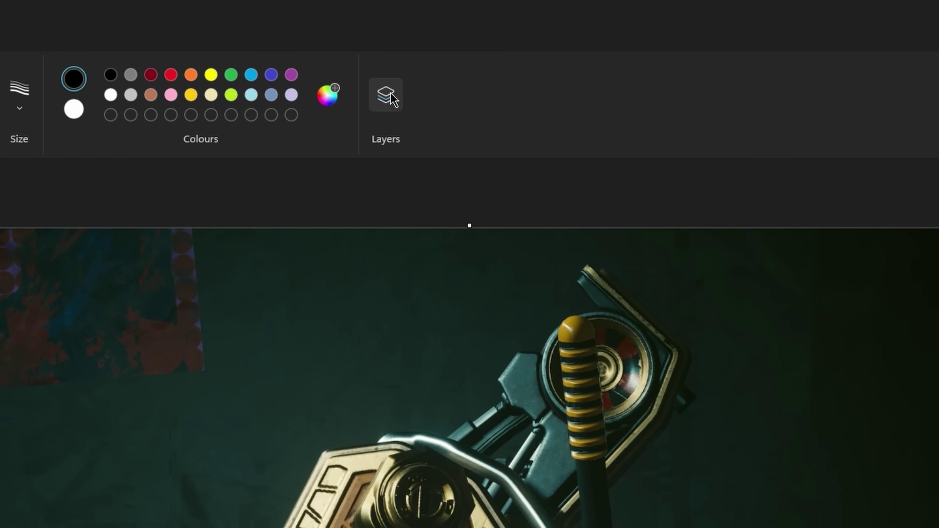
Add three transparent layers in the Layers panel and bring up the fourth layer's menu to hide it.
{"action": "left_click", "coordinate": [391, 95]}
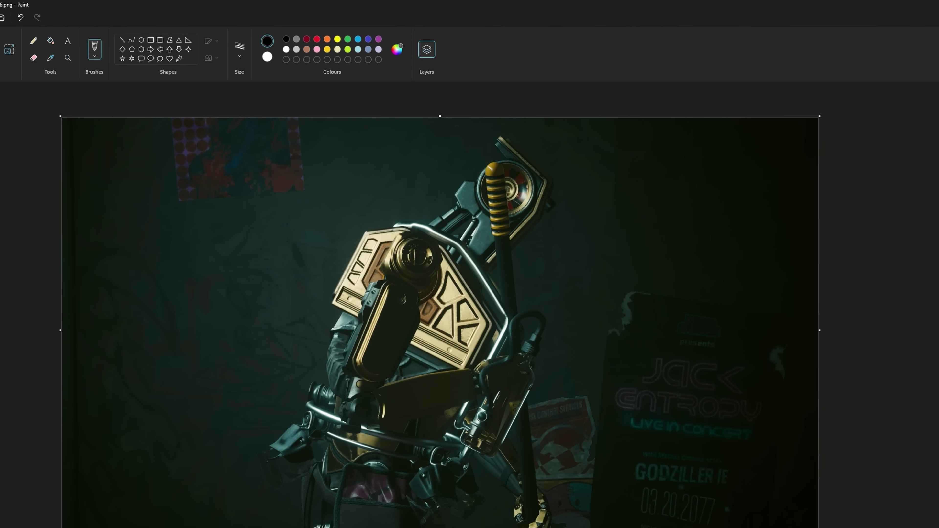
{"action": "left_click", "coordinate": [913, 84]}
{"action": "left_click", "coordinate": [914, 84]}
{"action": "left_click", "coordinate": [913, 85]}
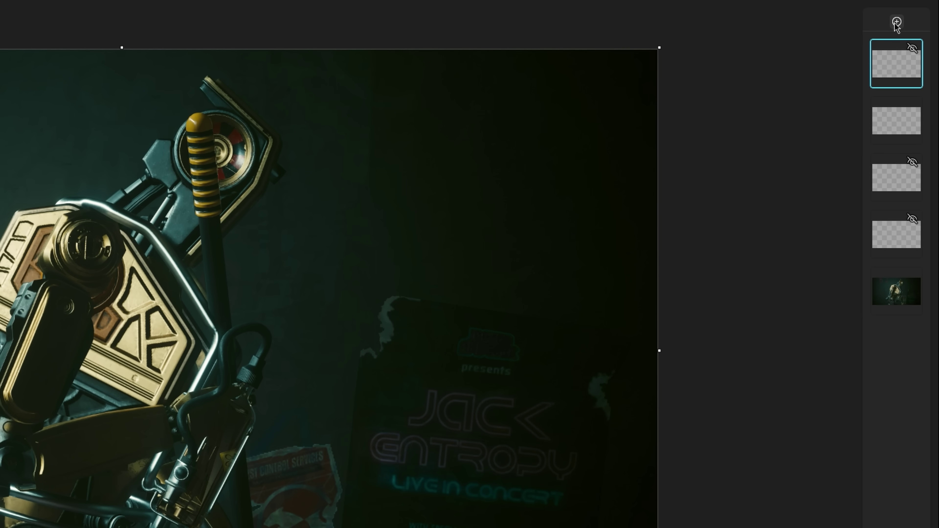
{"action": "right_click", "coordinate": [899, 226]}
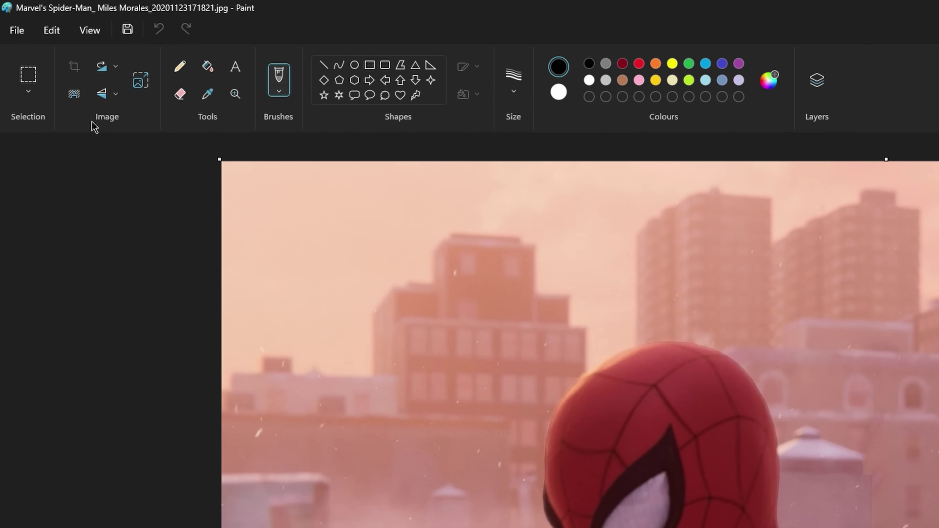
Undo the whole-image Remove background and remove it only inside the rectangle around Miles.
{"action": "left_click", "coordinate": [75, 97]}
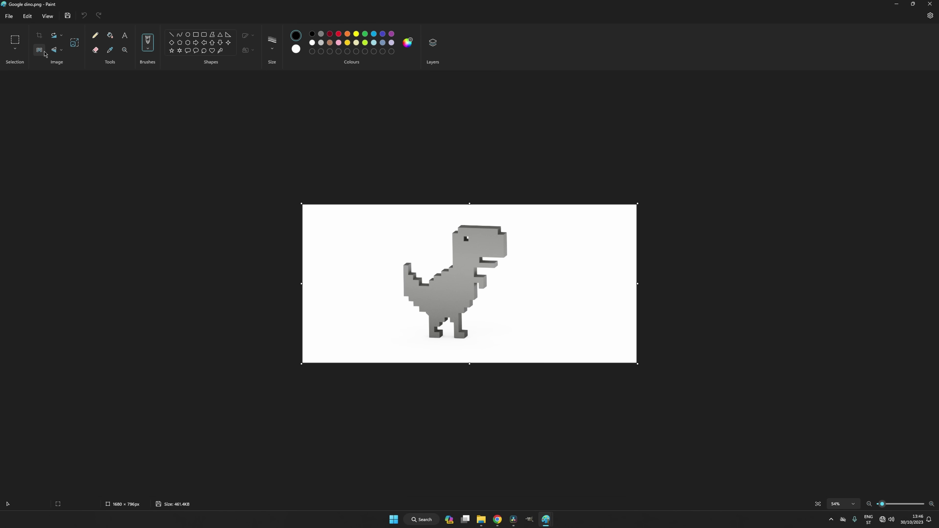
{"action": "left_click", "coordinate": [43, 53]}
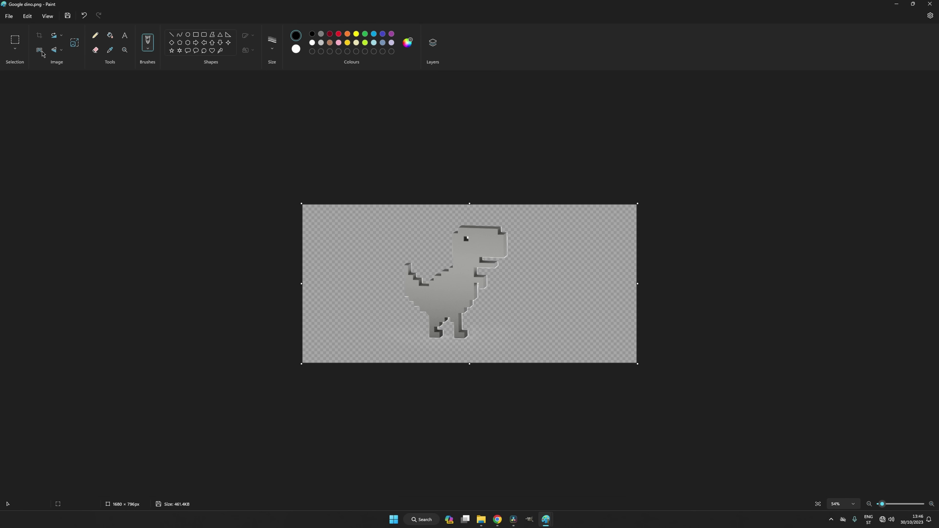
{"action": "scroll", "coordinate": [497, 297], "scroll_direction": "up", "scroll_amount": 5}
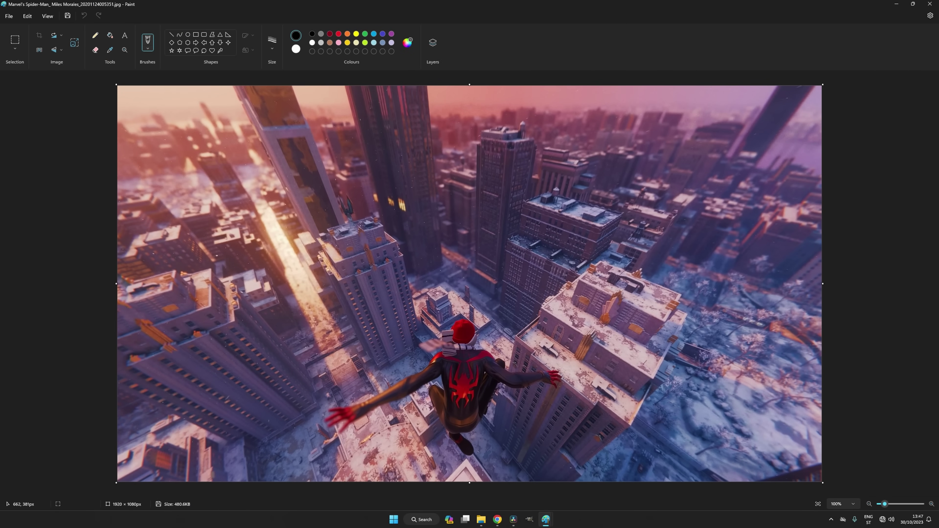
{"action": "left_click", "coordinate": [40, 52]}
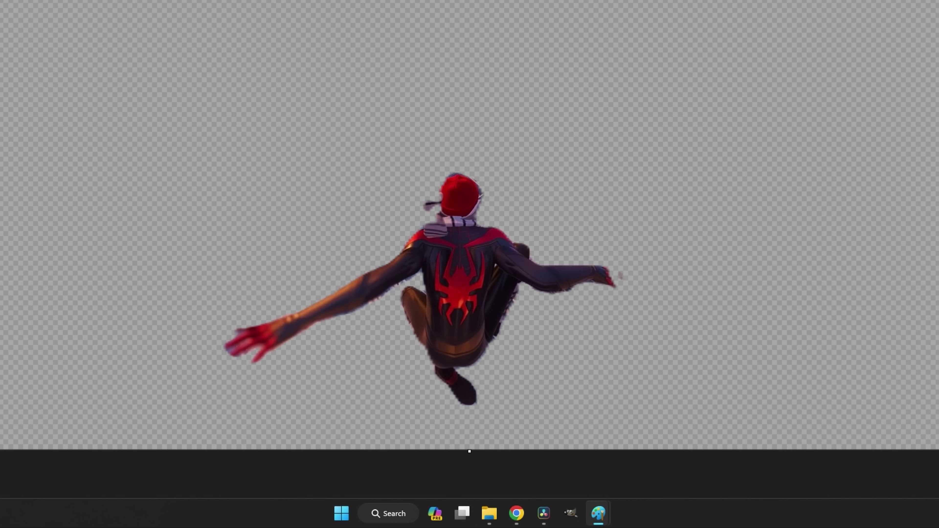
{"action": "key", "text": "ctrl+z"}
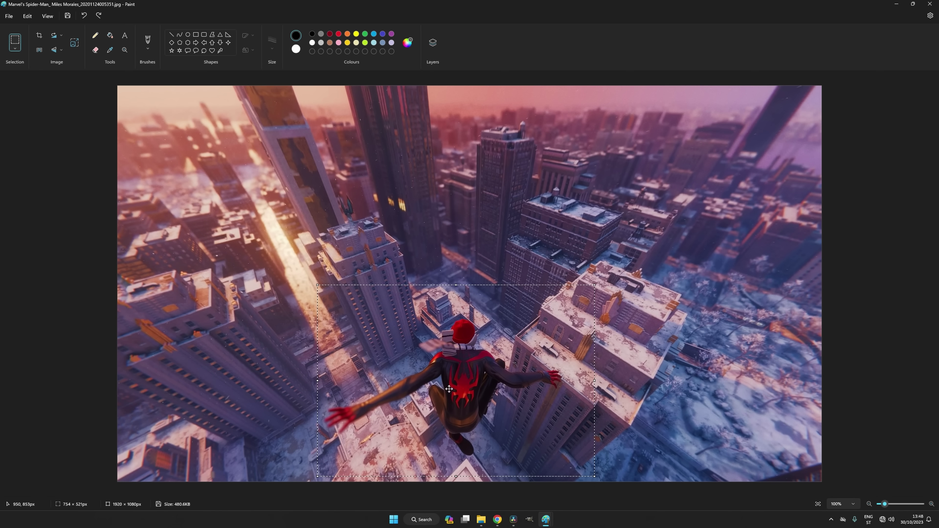
{"action": "left_click", "coordinate": [40, 51]}
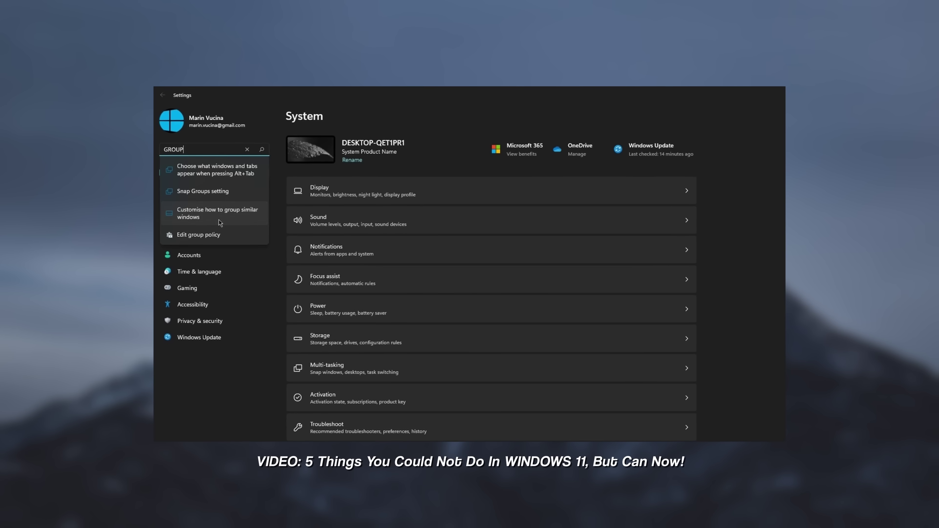
Look through the window-grouping and taskbar corner overflow settings.
{"action": "left_click", "coordinate": [219, 219]}
{"action": "left_click", "coordinate": [537, 314]}
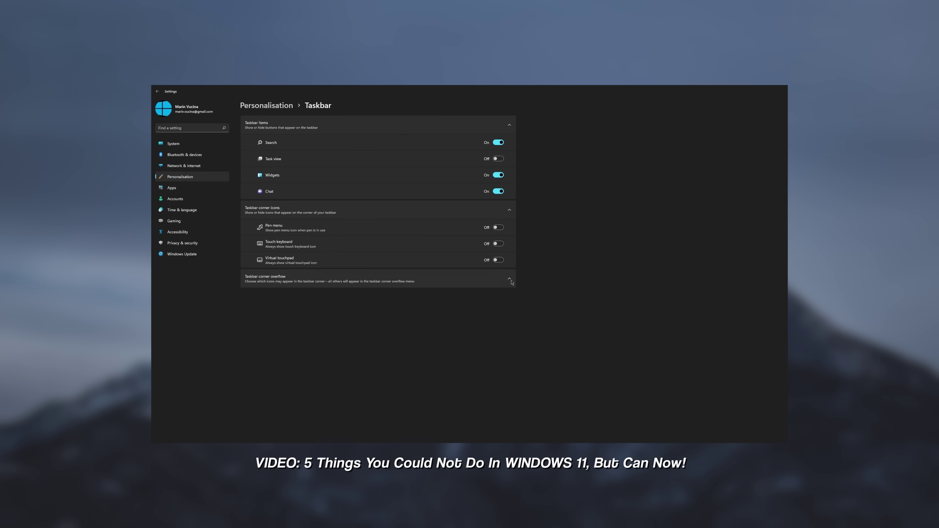
{"action": "scroll", "coordinate": [504, 288], "scroll_direction": "down", "scroll_amount": 5}
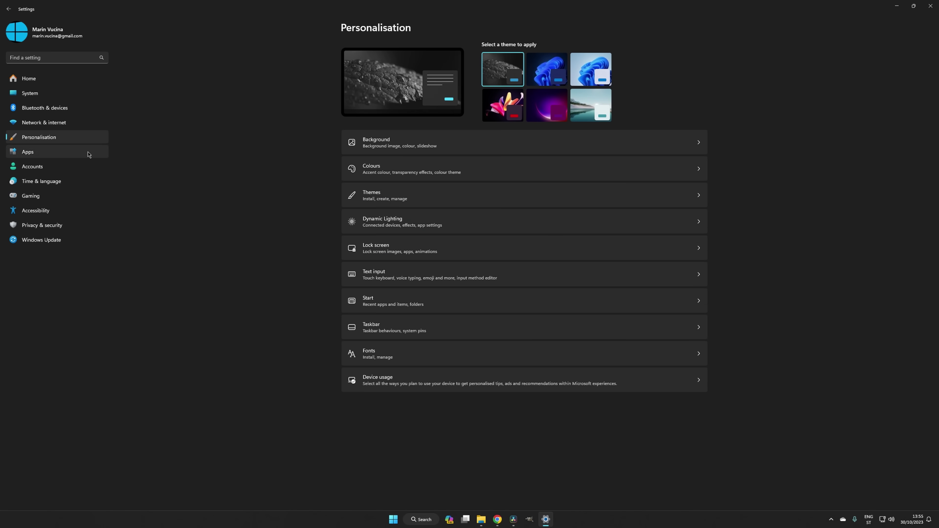
Set Combine taskbar buttons and hide labels to When taskbar is full.
{"action": "left_click", "coordinate": [375, 325]}
{"action": "left_click", "coordinate": [387, 303]}
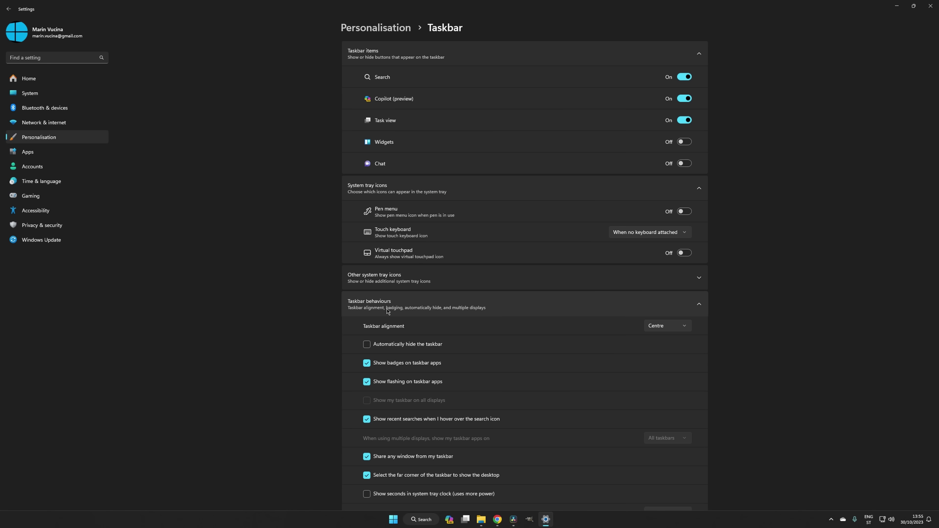
{"action": "scroll", "coordinate": [387, 311], "scroll_direction": "down", "scroll_amount": 3}
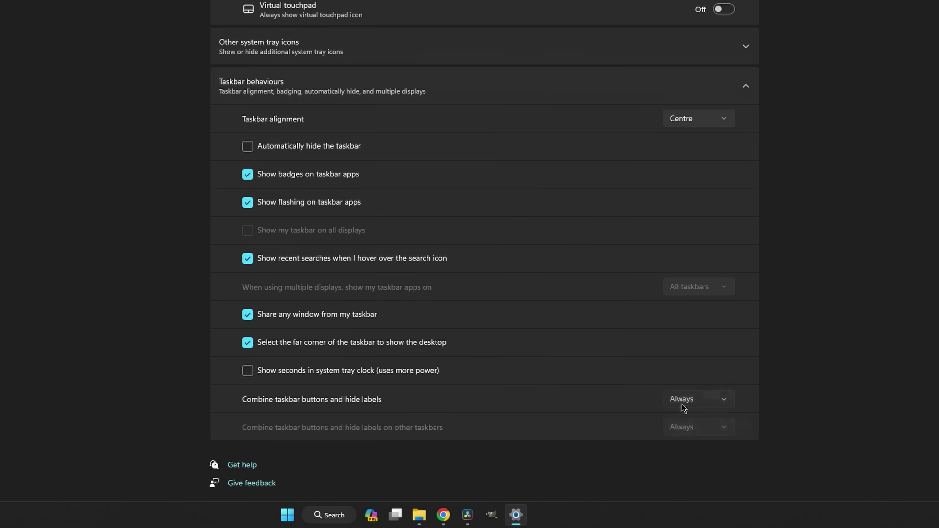
{"action": "left_click", "coordinate": [656, 444]}
{"action": "left_click", "coordinate": [722, 418]}
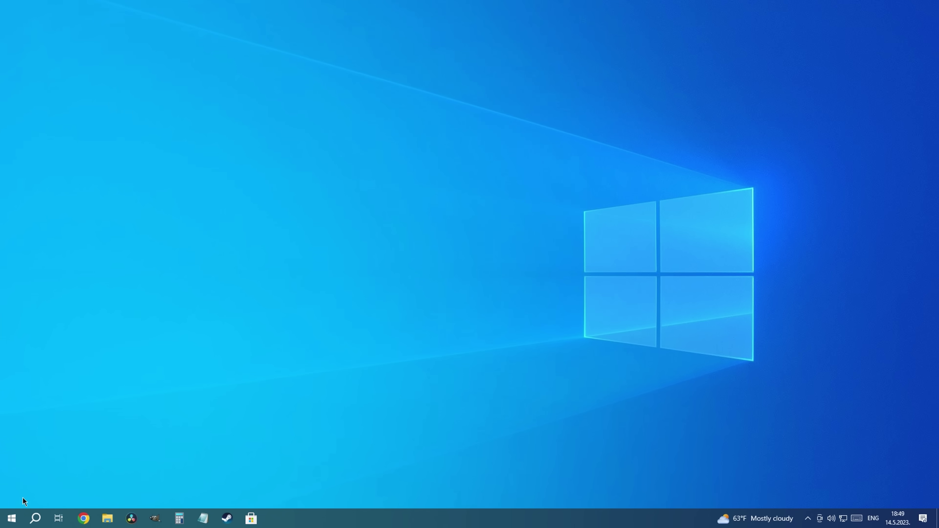
Open Update & Security in Settings from Start, then scroll through the Settings Home cards.
{"action": "left_click", "coordinate": [7, 519]}
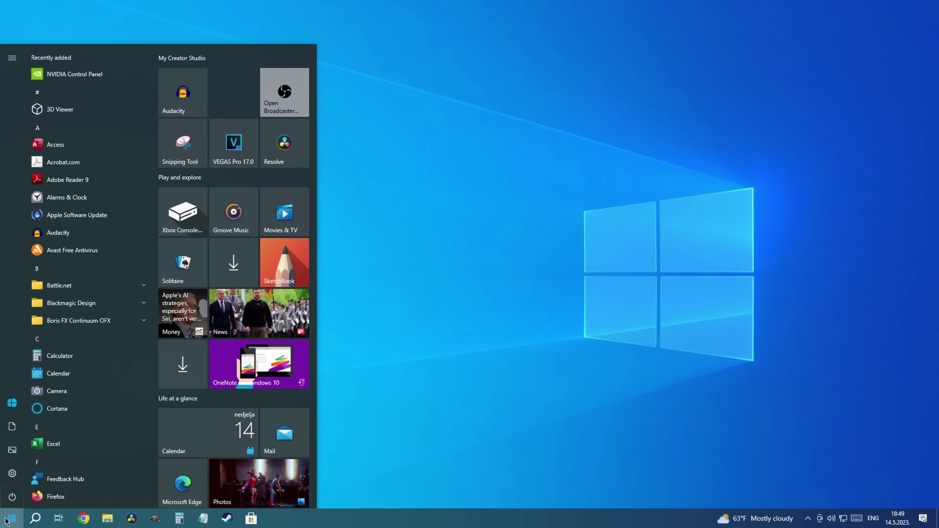
{"action": "left_click", "coordinate": [13, 474]}
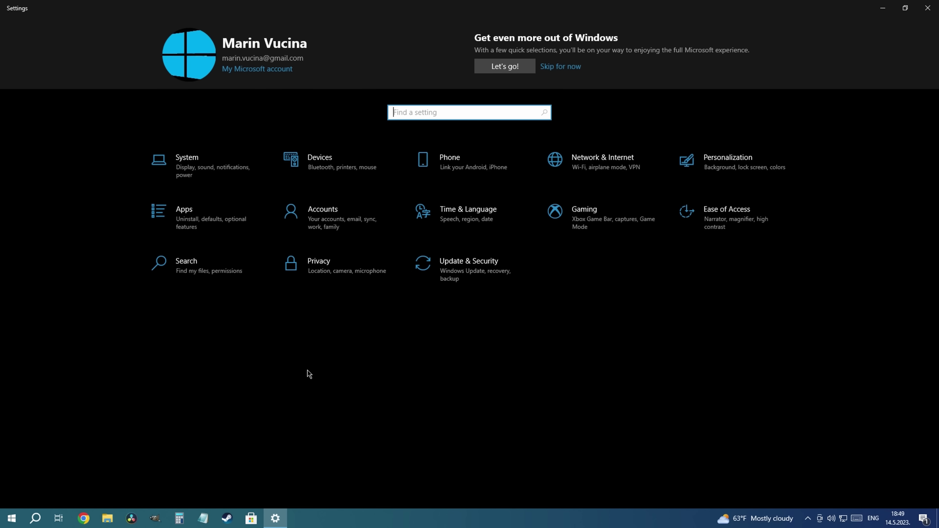
{"action": "left_click", "coordinate": [451, 274]}
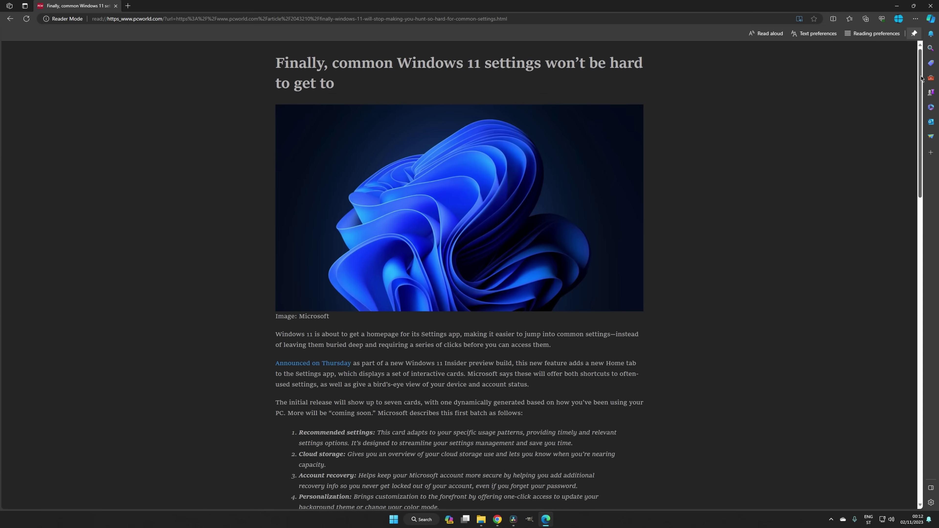
{"action": "scroll", "coordinate": [928, 197], "scroll_direction": "down", "scroll_amount": 10}
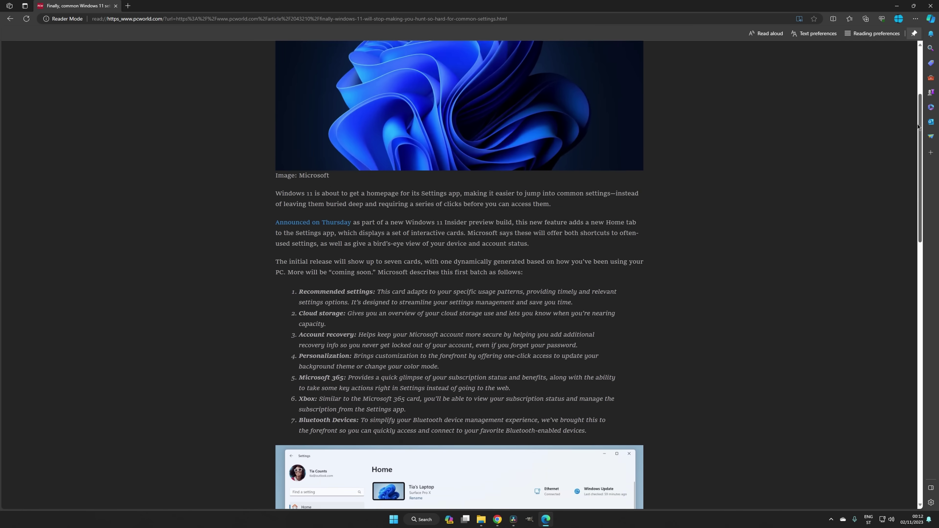
{"action": "scroll", "coordinate": [928, 197], "scroll_direction": "down", "scroll_amount": 1}
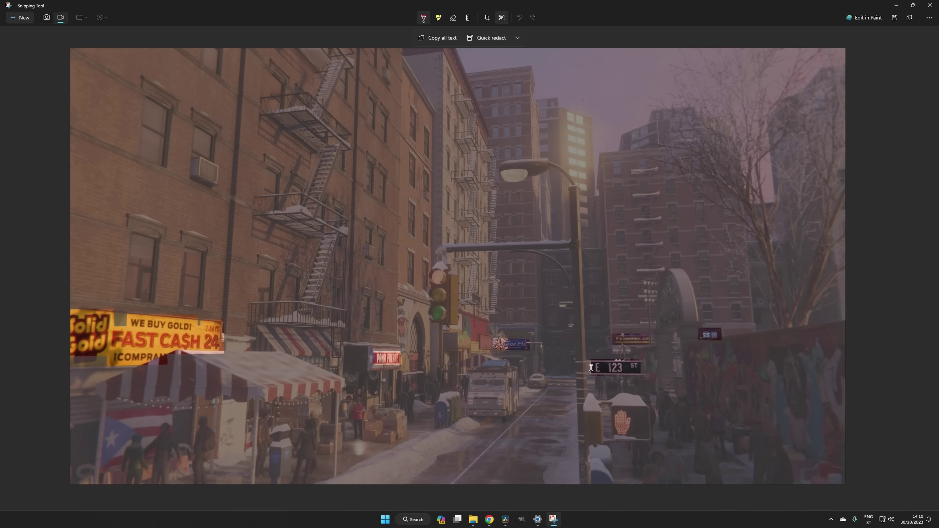
Copy the E 123 ST sign text, then the Sales and Product Inquiries heading.
{"action": "right_click", "coordinate": [632, 368]}
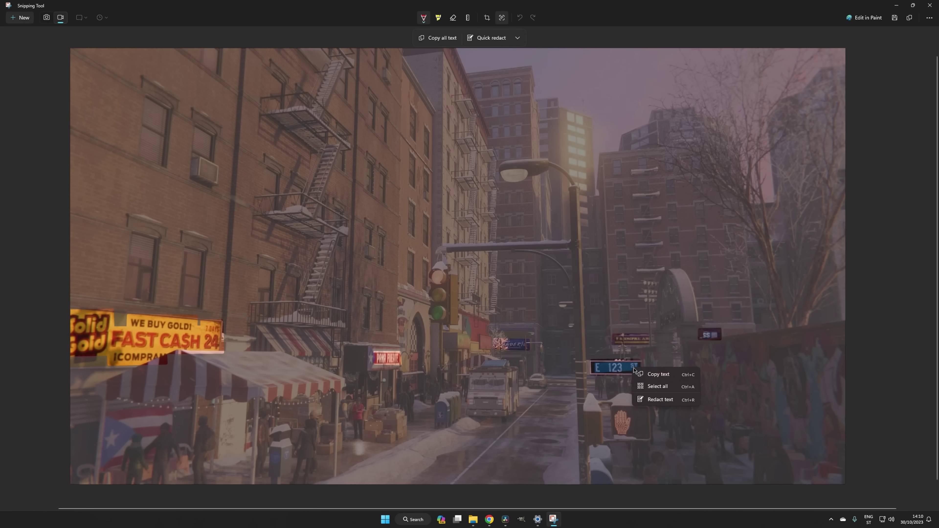
{"action": "left_click", "coordinate": [658, 374]}
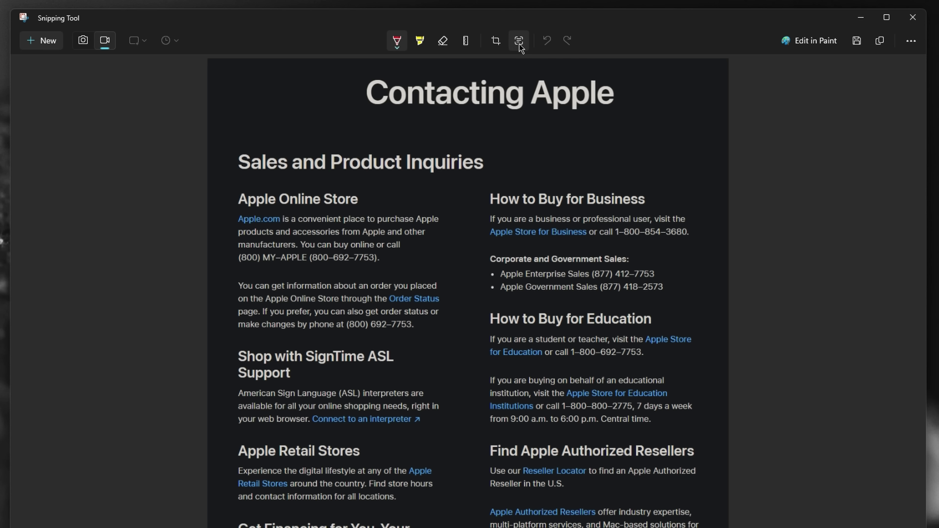
{"action": "left_click", "coordinate": [519, 44]}
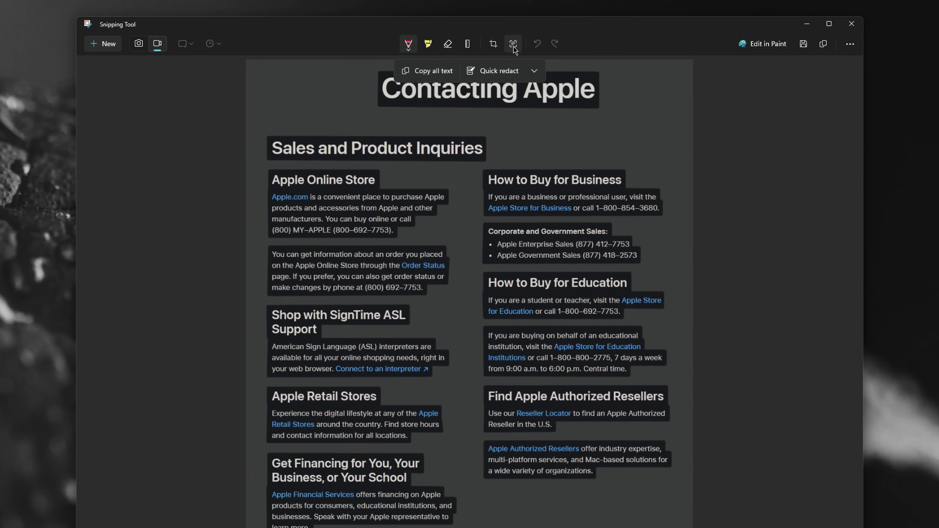
{"action": "left_click_drag", "start_coordinate": [272, 149], "coordinate": [471, 146]}
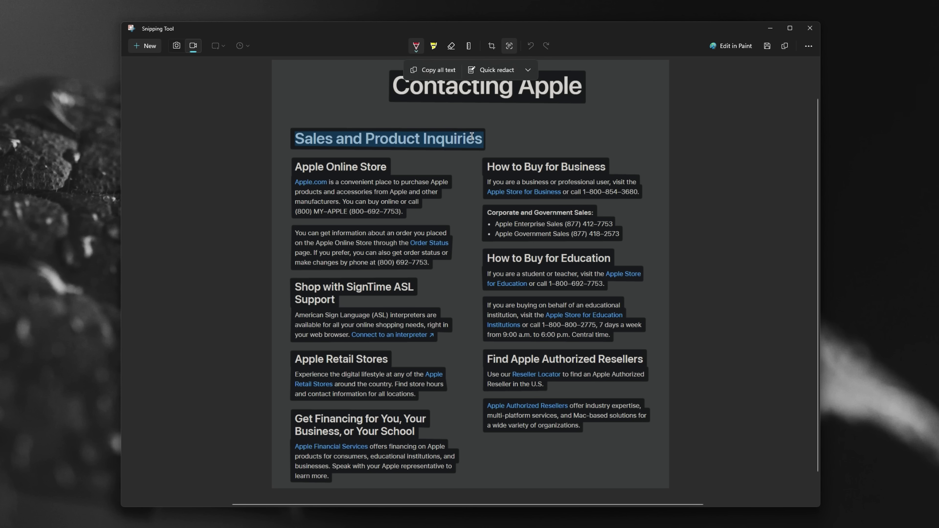
{"action": "right_click", "coordinate": [463, 137]}
{"action": "left_click", "coordinate": [486, 145]}
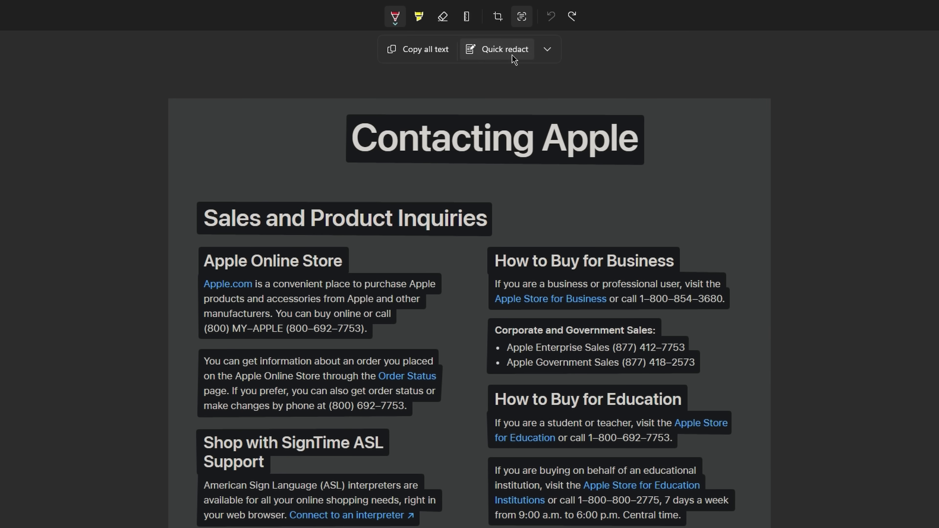
Quick-redact the phone numbers and paste the heading into the Google Docs document.
{"action": "left_click", "coordinate": [495, 42]}
{"action": "left_click", "coordinate": [549, 54]}
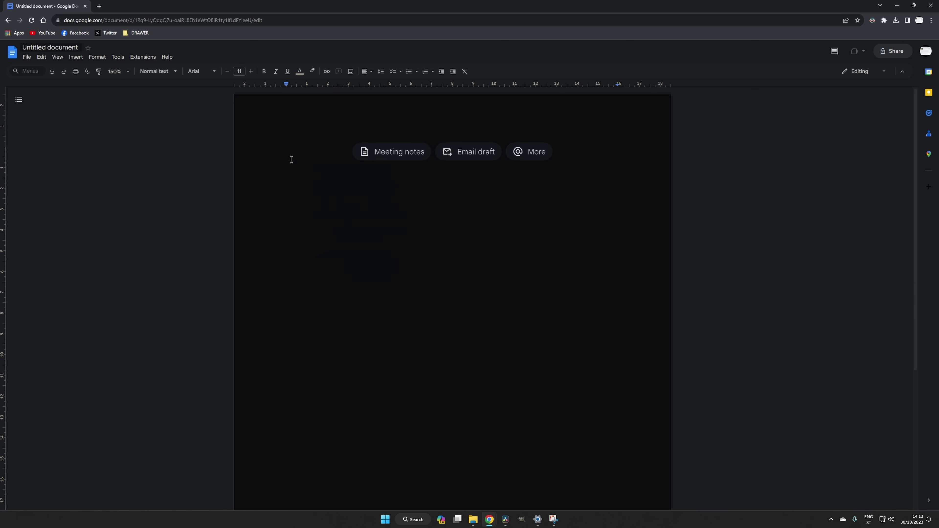
{"action": "right_click", "coordinate": [292, 162]}
{"action": "left_click", "coordinate": [321, 191]}
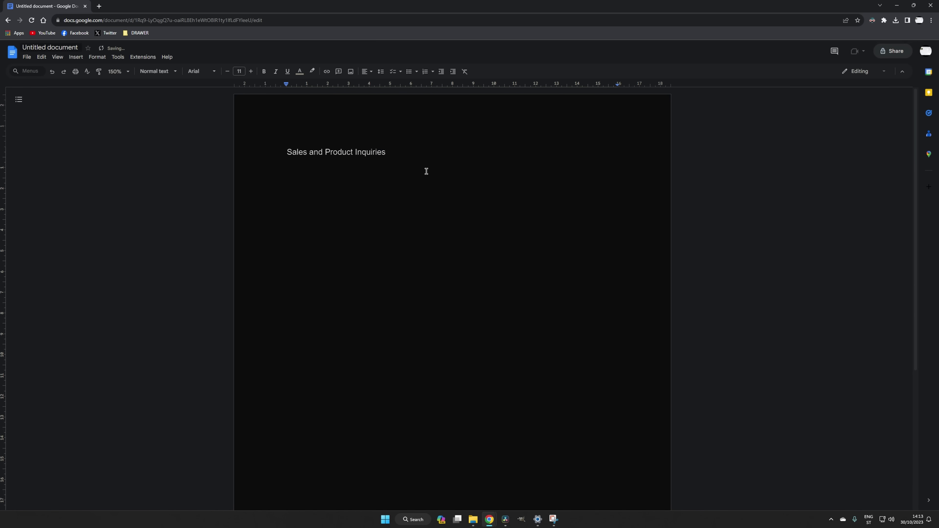
{"action": "left_click_drag", "start_coordinate": [389, 152], "coordinate": [269, 154]}
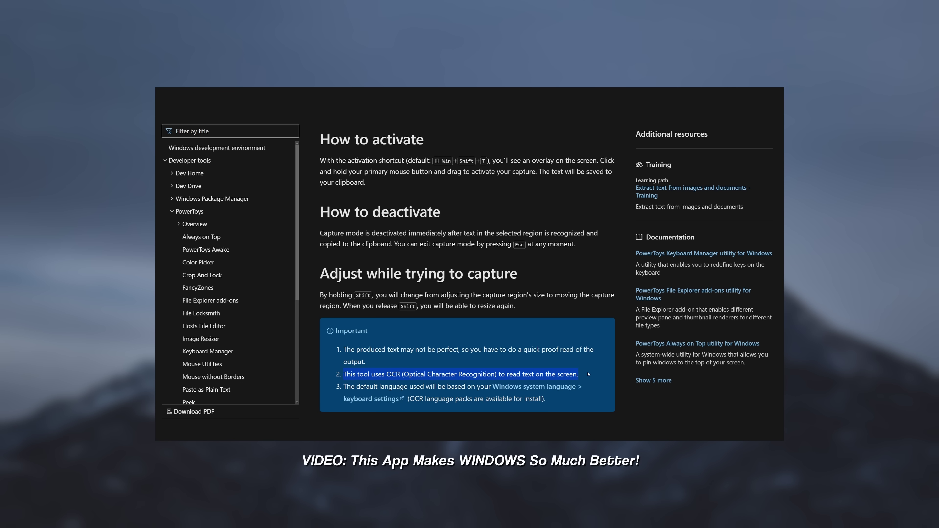
Capture the words 'Don't be evil' as text with the Text Extractor.
{"action": "left_click_drag", "start_coordinate": [351, 223], "coordinate": [593, 276]}
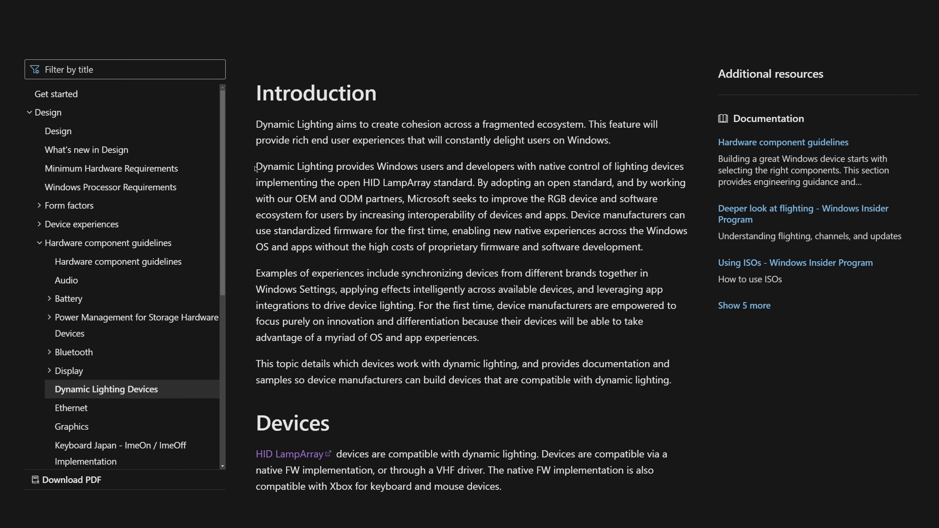
Highlight the sentence about native lighting control on the Dynamic Lighting Devices page.
{"action": "left_click_drag", "start_coordinate": [256, 168], "coordinate": [690, 170]}
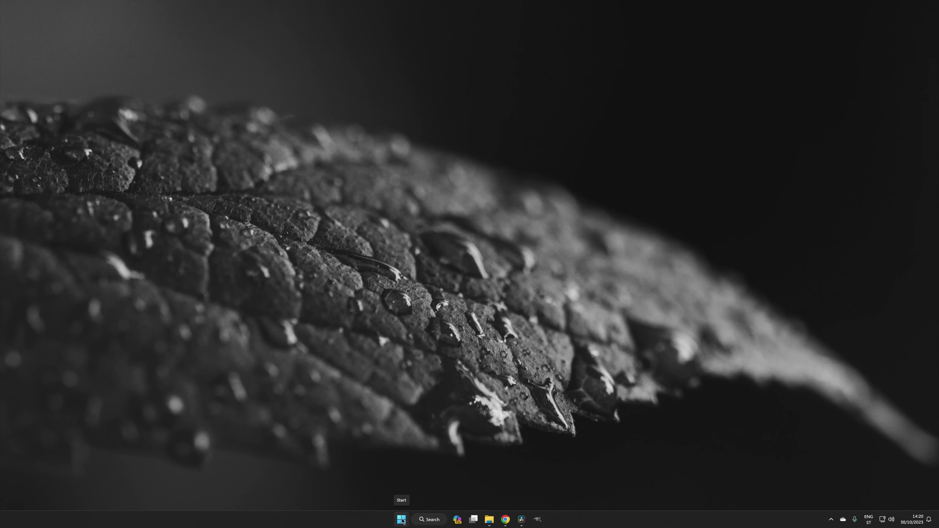
{"action": "left_click", "coordinate": [402, 520]}
{"action": "left_click", "coordinate": [545, 494]}
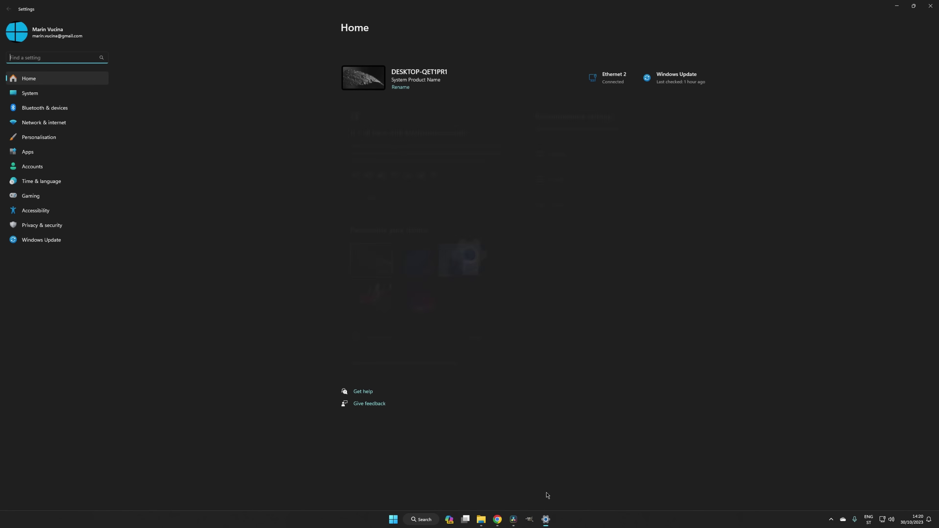
{"action": "left_click", "coordinate": [65, 138]}
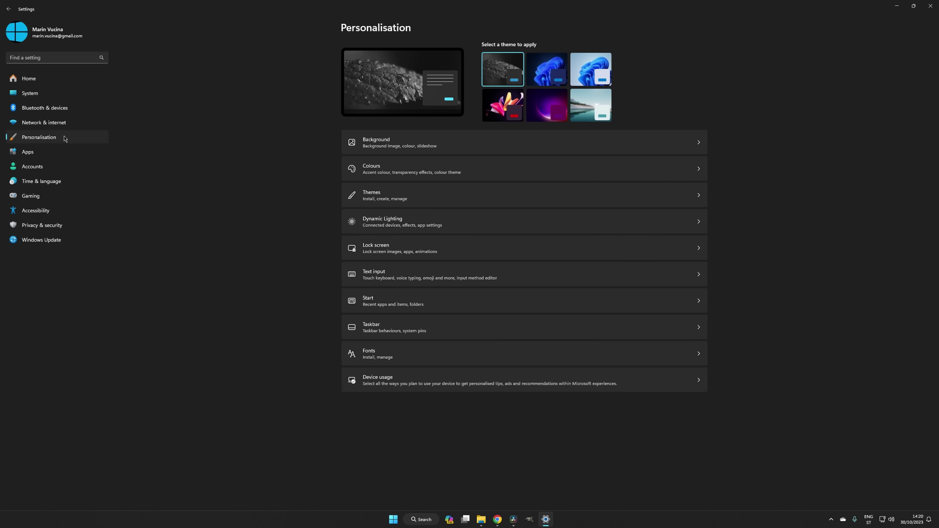
{"action": "left_click", "coordinate": [404, 218]}
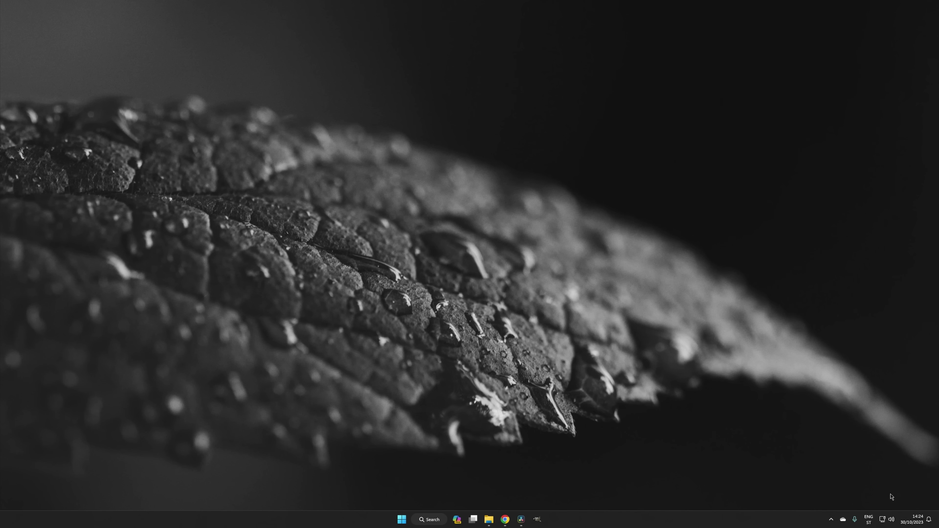
Show Quick Settings' sound output panel and nudge one app's Volume mixer slider down and back up.
{"action": "left_click", "coordinate": [892, 519]}
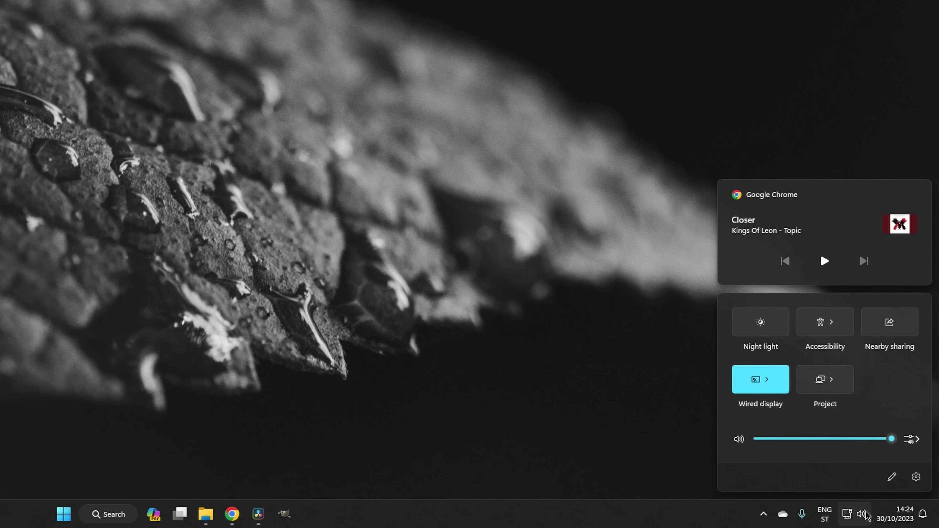
{"action": "left_click", "coordinate": [912, 440]}
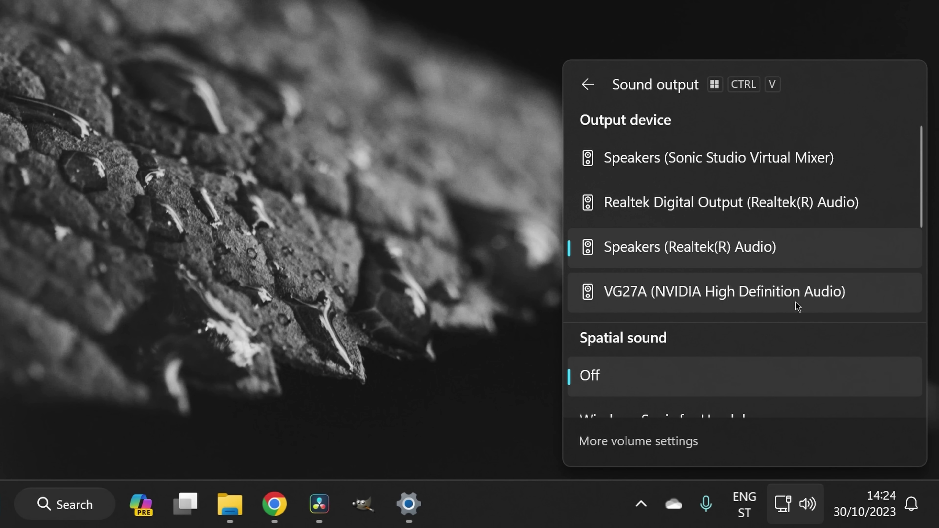
{"action": "scroll", "coordinate": [799, 307], "scroll_direction": "down", "scroll_amount": 10}
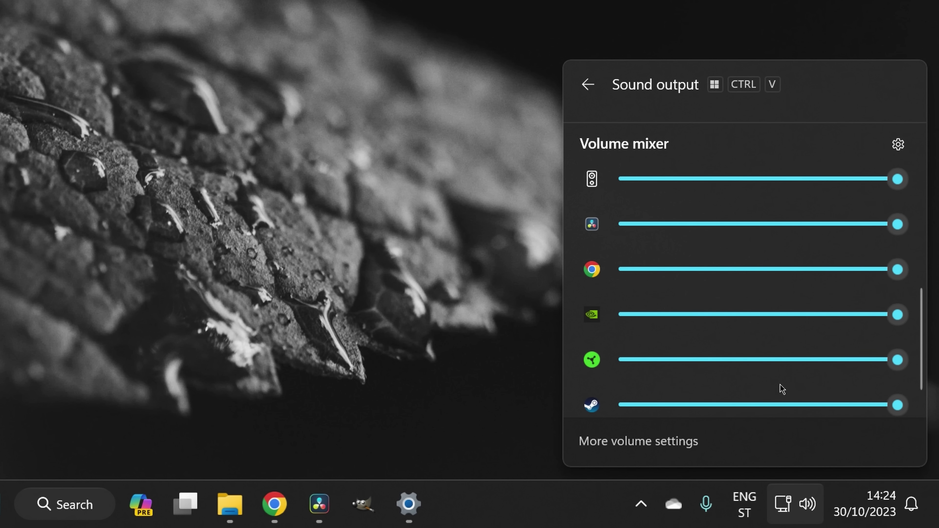
{"action": "left_click_drag", "start_coordinate": [893, 169], "coordinate": [913, 192]}
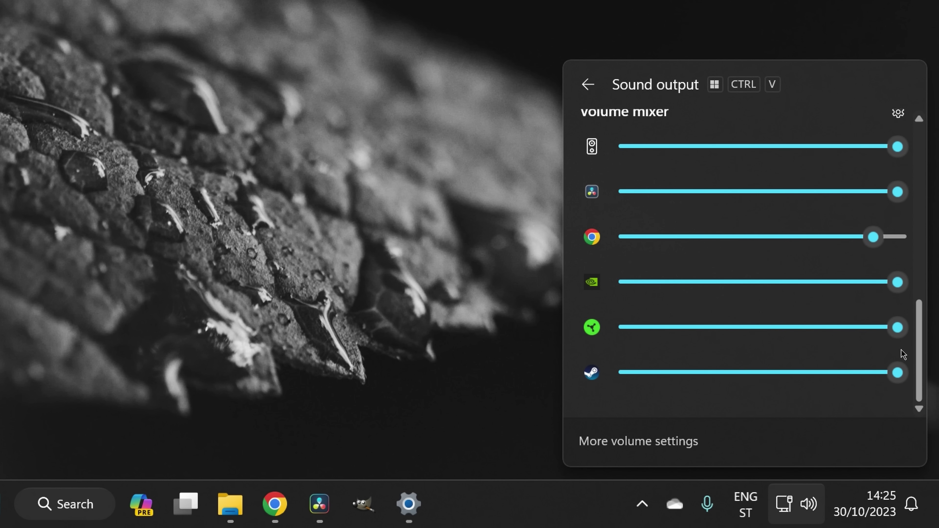
{"action": "scroll", "coordinate": [902, 354], "scroll_direction": "up", "scroll_amount": 1}
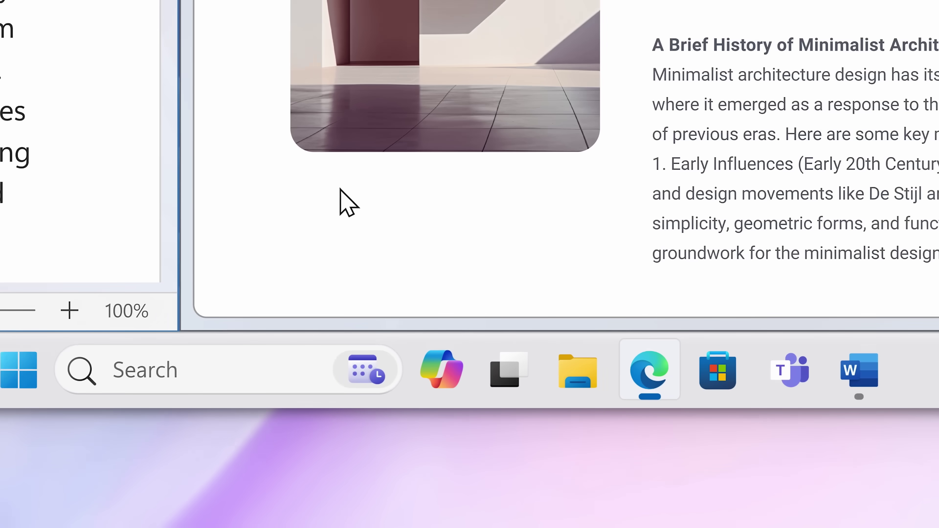
Ask Copilot to summarize the open Edge article on minimalist architecture.
{"action": "left_click", "coordinate": [434, 207]}
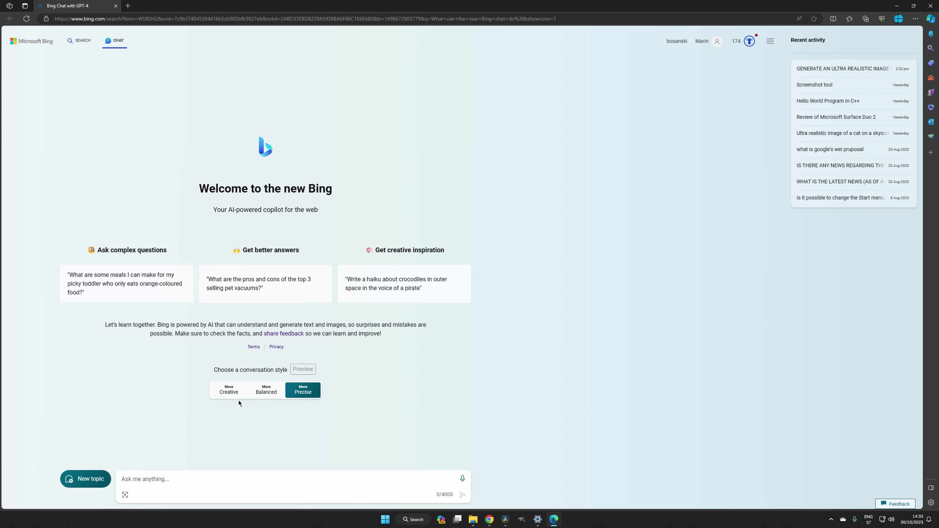
Switch the Bing Chat conversation style to More Creative.
{"action": "left_click", "coordinate": [233, 396]}
Minimise Edge to the desktop and open Copilot in the More Creative style.
{"action": "left_click", "coordinate": [554, 519]}
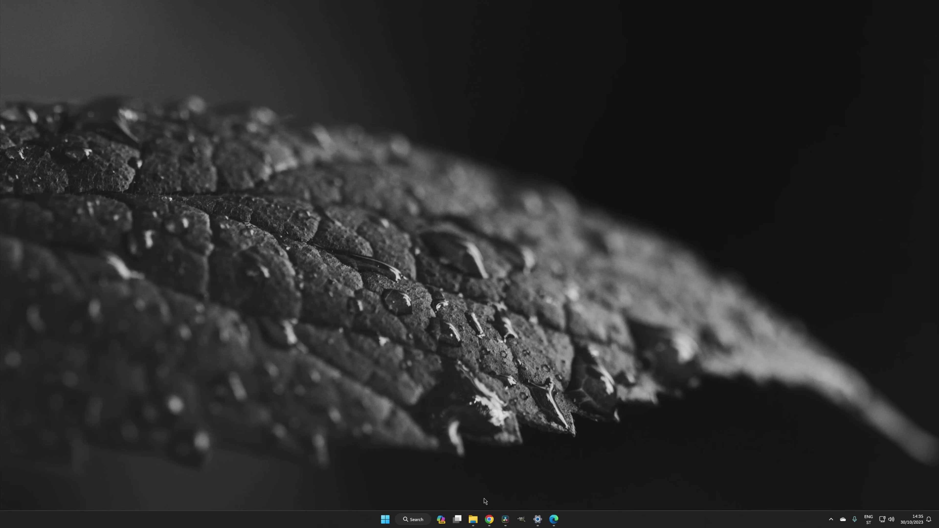
{"action": "left_click", "coordinate": [442, 519]}
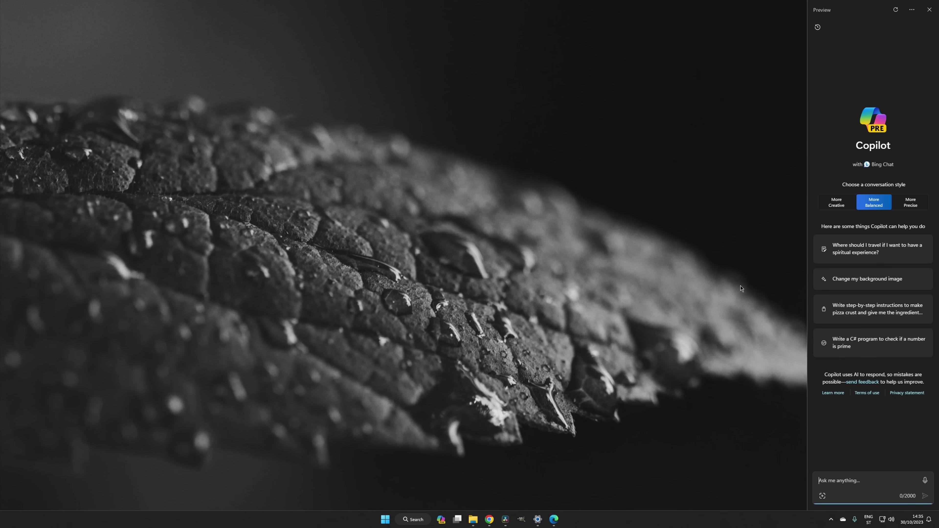
{"action": "left_click", "coordinate": [839, 208]}
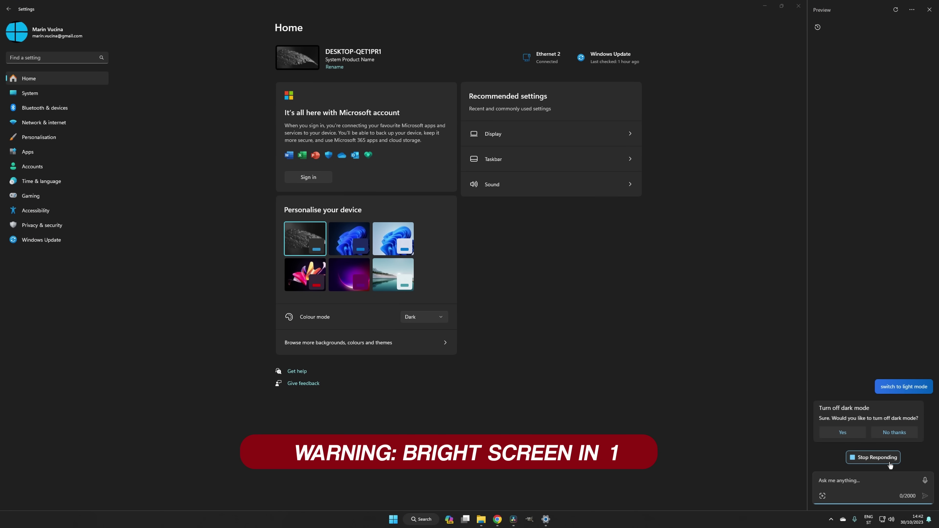
Have Copilot turn off dark mode, restore the dark leaf theme, then capture a full-screen screenshot.
{"action": "left_click", "coordinate": [856, 435]}
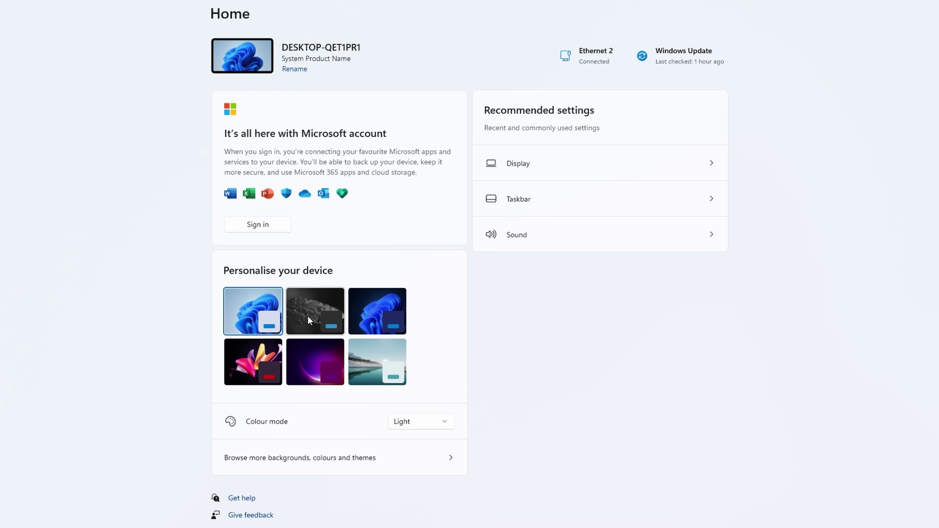
{"action": "left_click", "coordinate": [310, 303]}
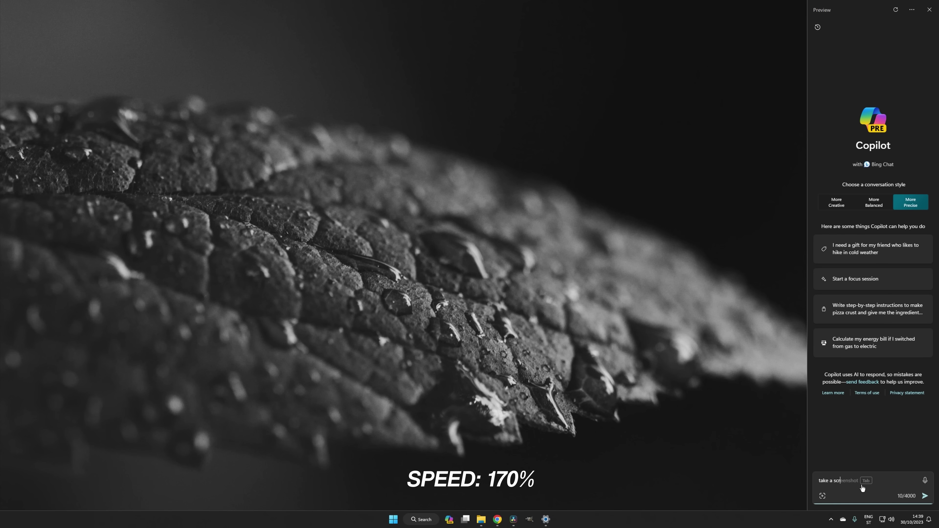
{"action": "key", "text": "Return"}
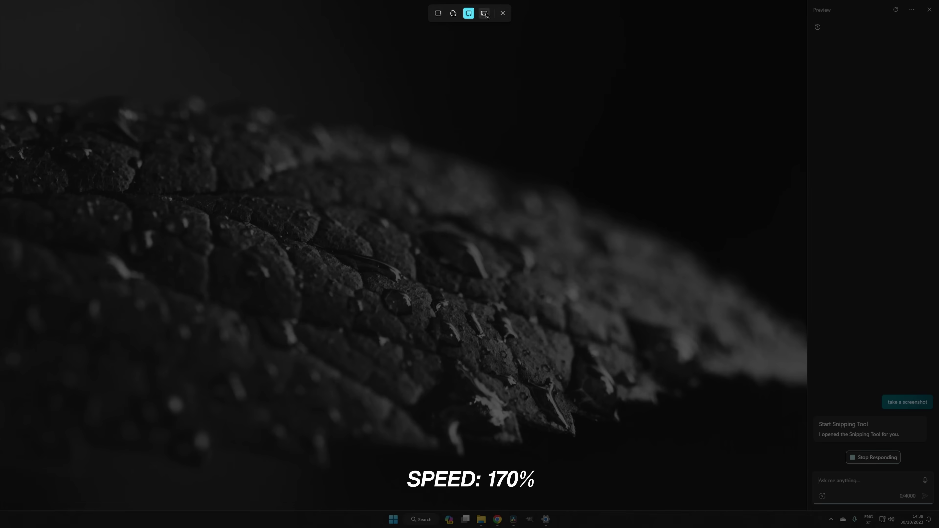
{"action": "left_click", "coordinate": [484, 13]}
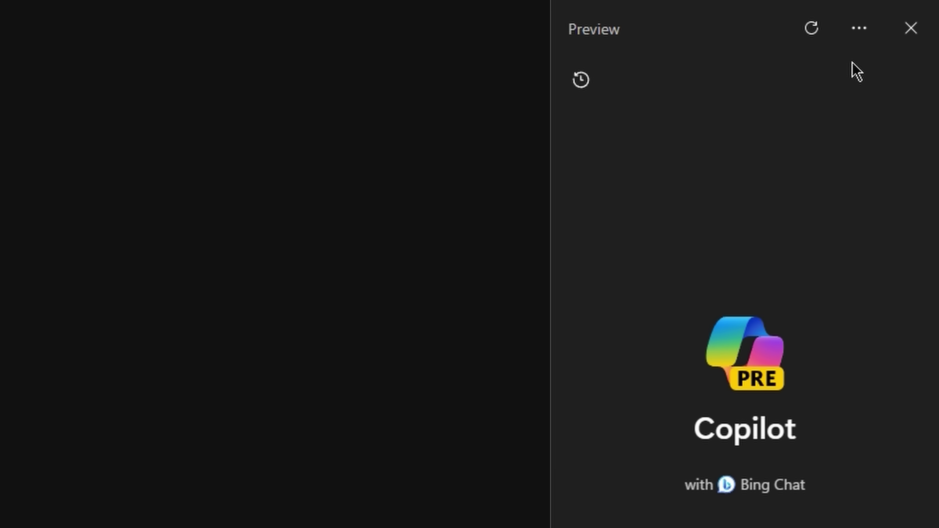
Open Copilot's settings page, then view the RAR archive's three BMP images in File Explorer as large icons.
{"action": "left_click", "coordinate": [859, 29]}
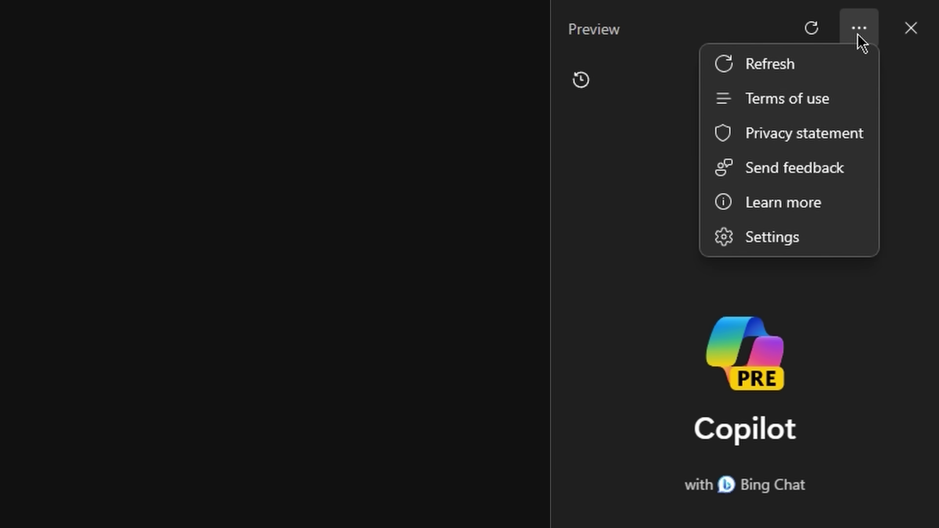
{"action": "left_click", "coordinate": [781, 241]}
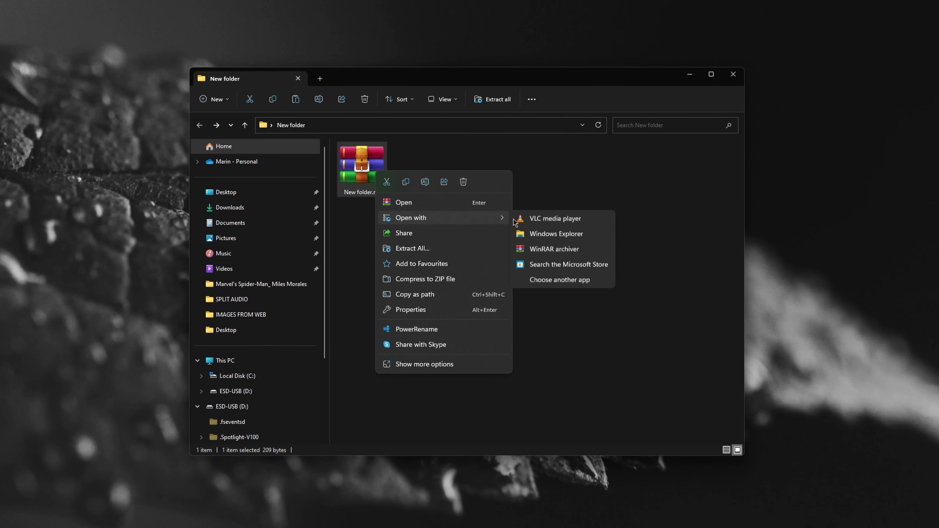
{"action": "left_click", "coordinate": [551, 236]}
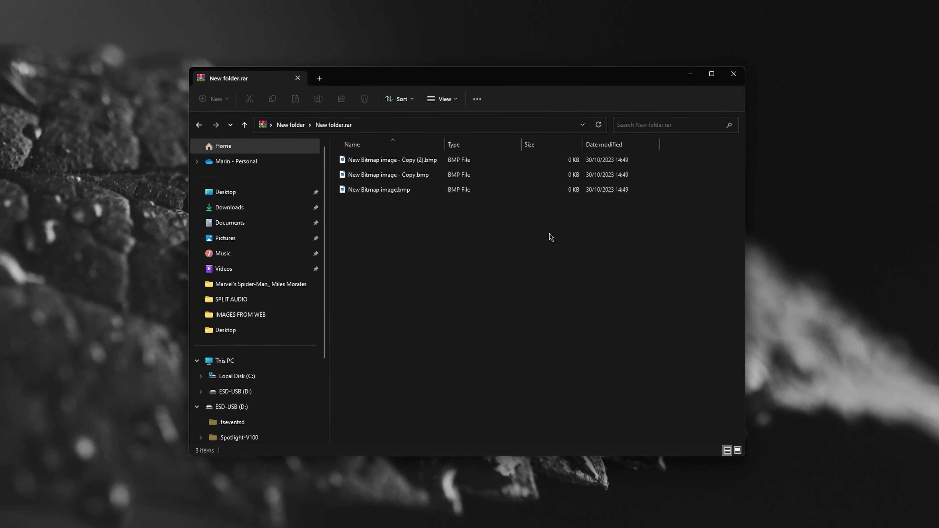
{"action": "left_click", "coordinate": [739, 450]}
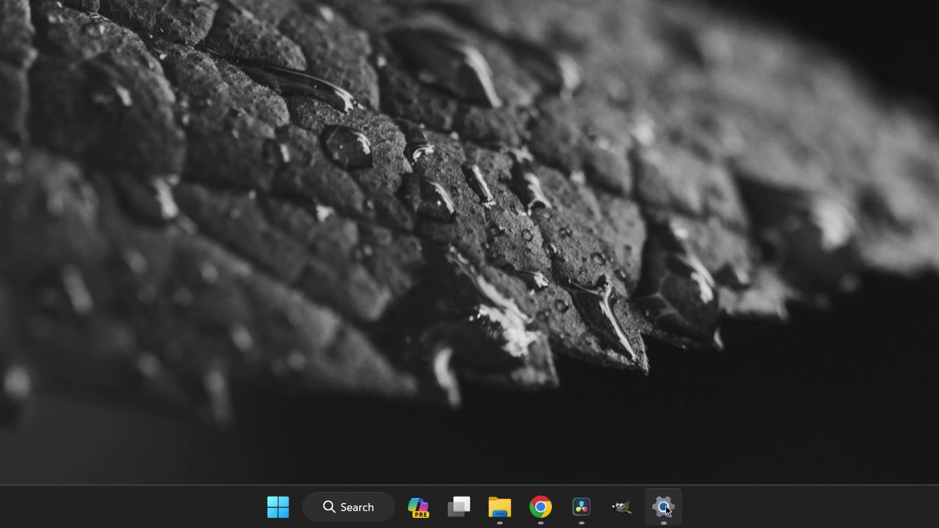
Show the taskbar menu for the running Settings app with its End task option.
{"action": "right_click", "coordinate": [665, 507]}
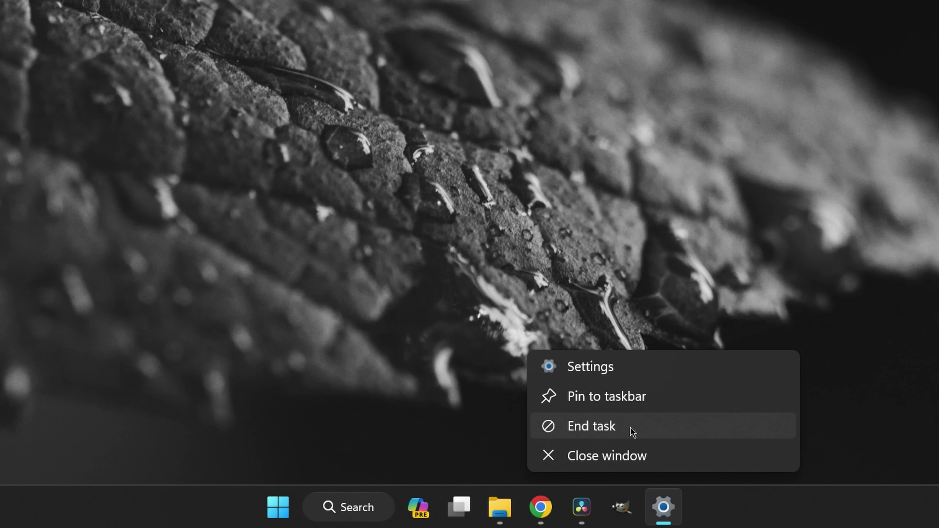